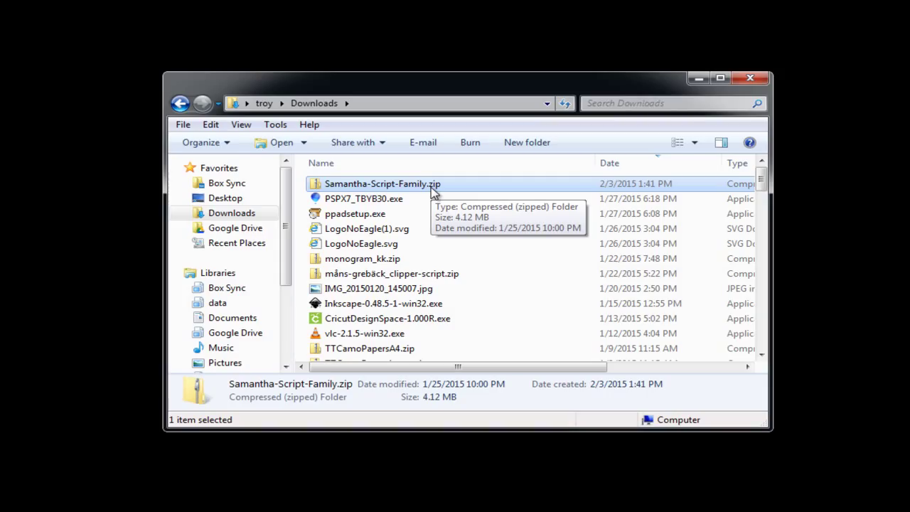
Step: Show the Downloads folder holding Samantha-Script-Family.zip as Large Icons, and return it to the Details view
left_click(226, 214)
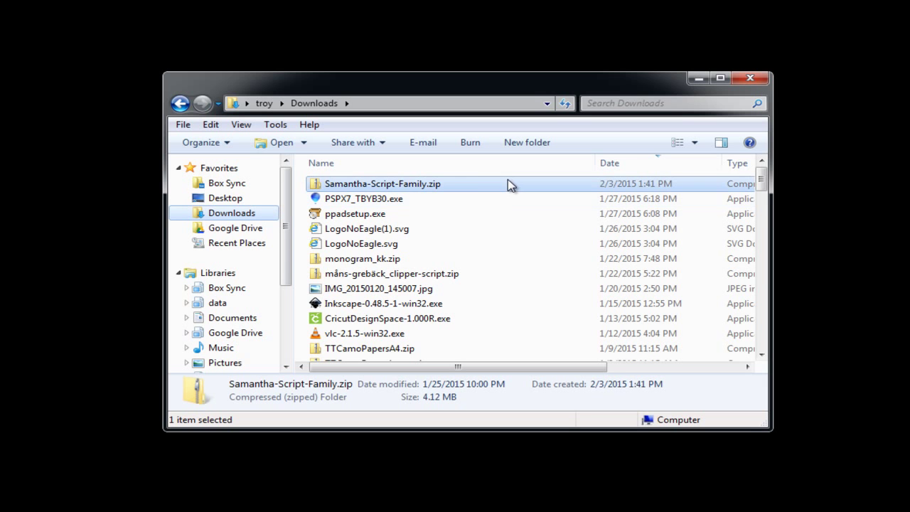
left_click(415, 185)
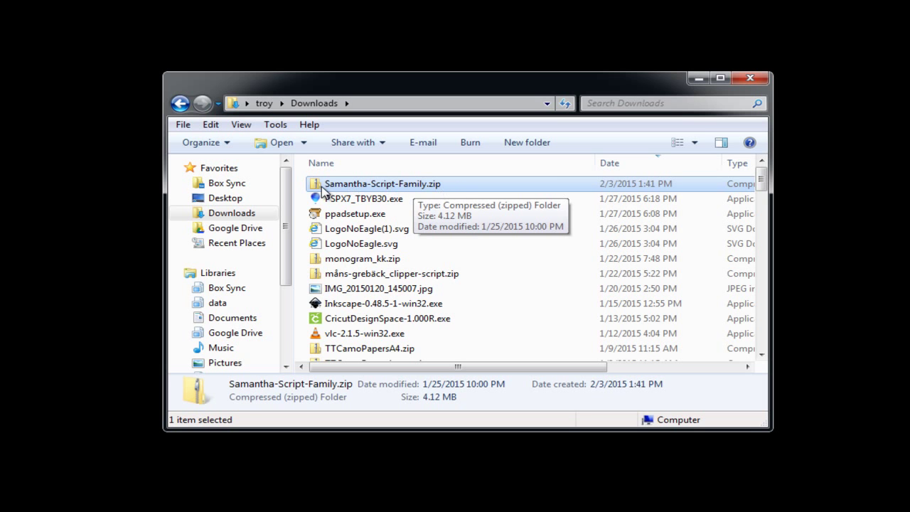
left_click(695, 142)
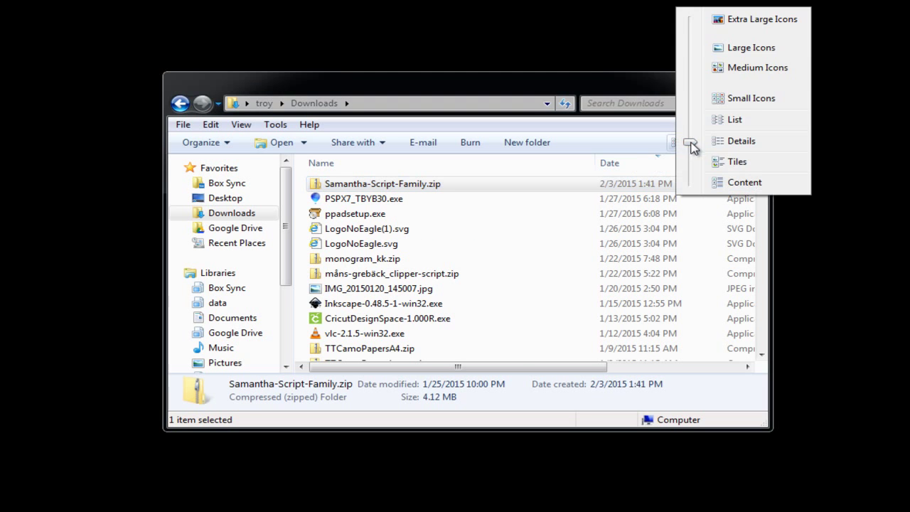
left_click(759, 45)
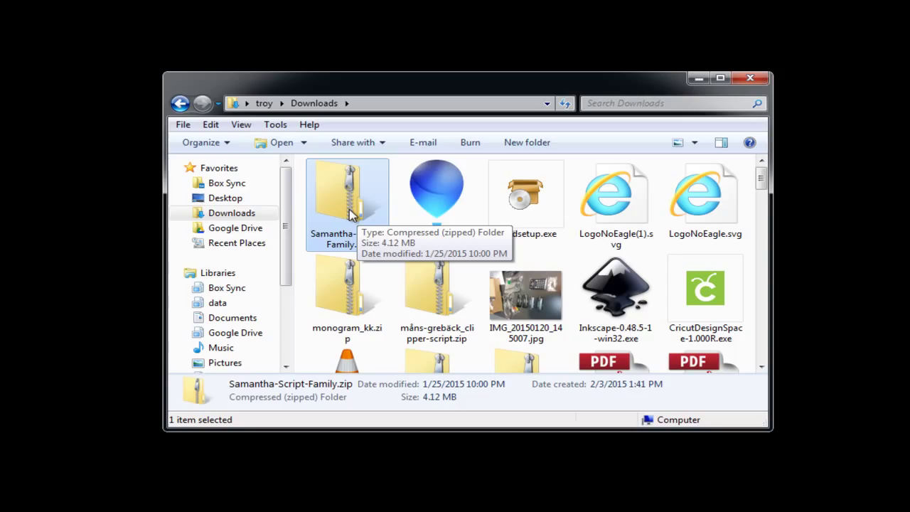
left_click(693, 143)
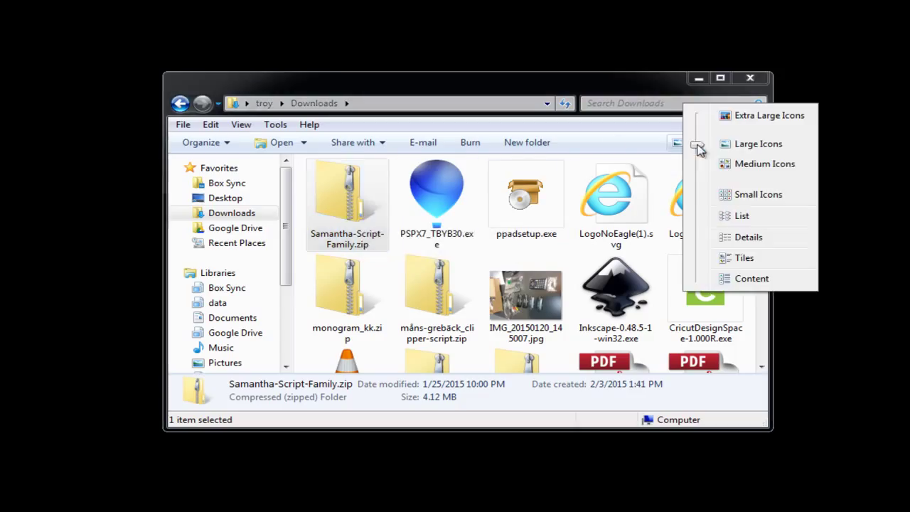
left_click(748, 237)
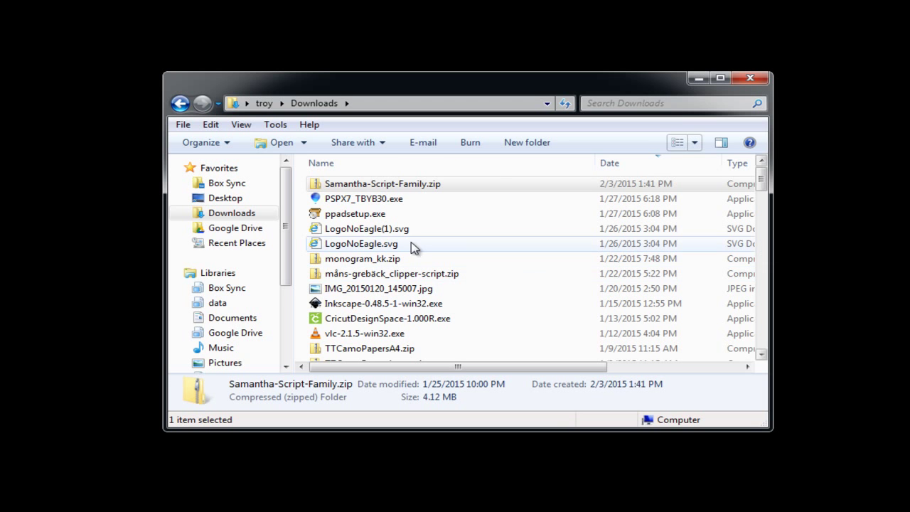
Step: Extract all files from Samantha-Script-Family.zip into a Samantha-Script-Family folder in Downloads, keeping the option to show extracted files when complete
right_click(447, 191)
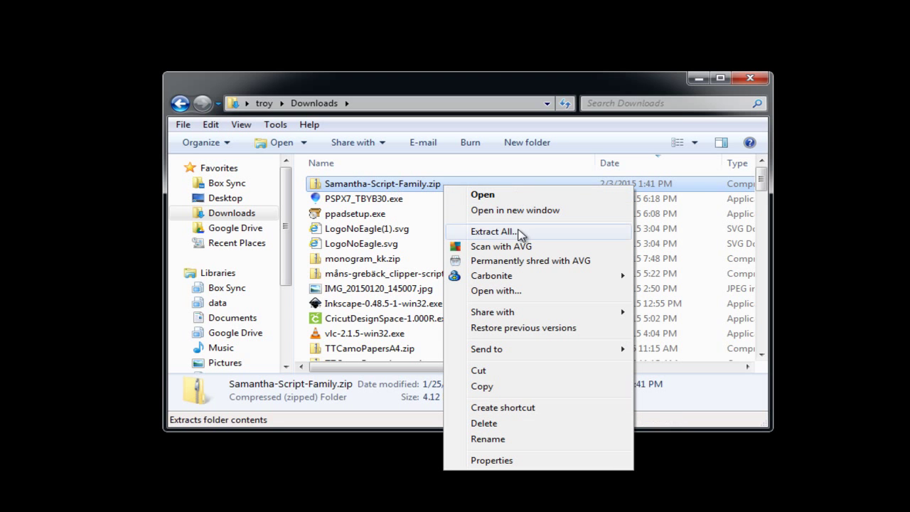
left_click(490, 232)
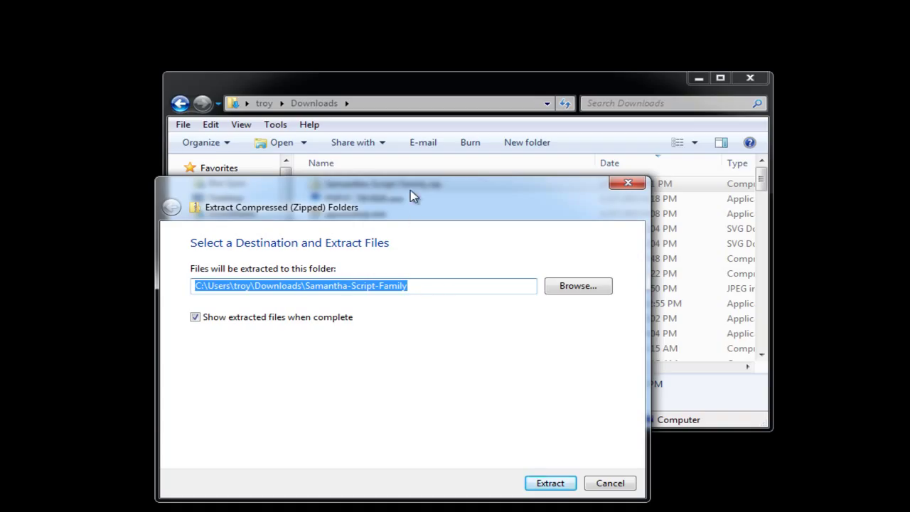
left_click_drag(409, 192, 393, 281)
left_click(293, 377)
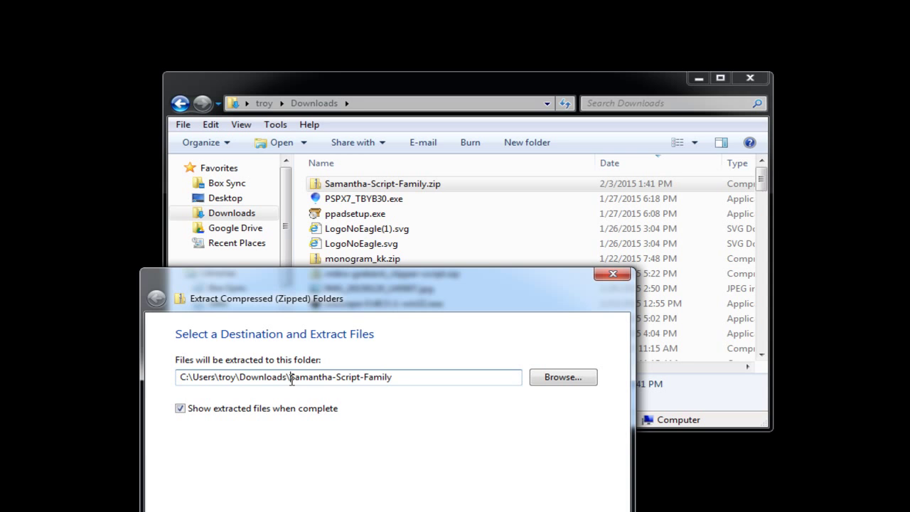
left_click_drag(291, 377, 407, 376)
left_click(247, 377)
left_click_drag(287, 377, 181, 377)
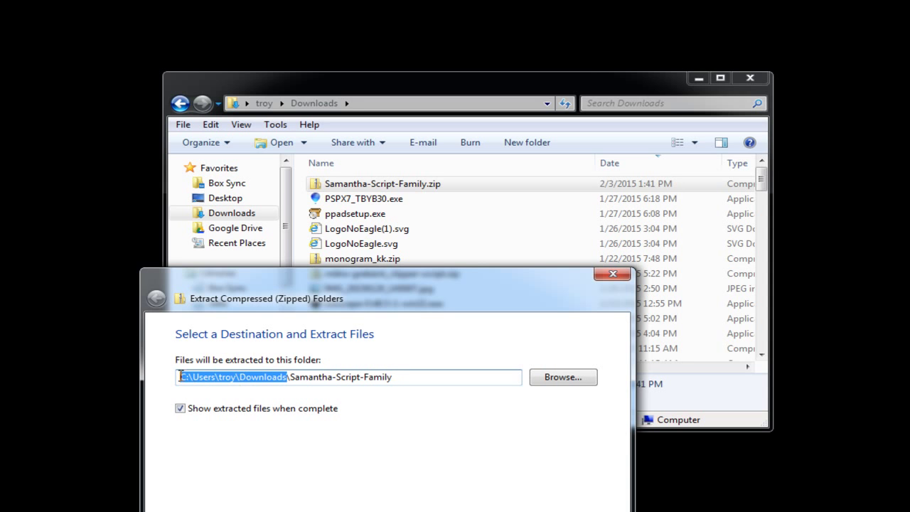
left_click(292, 377)
left_click_drag(292, 377, 395, 377)
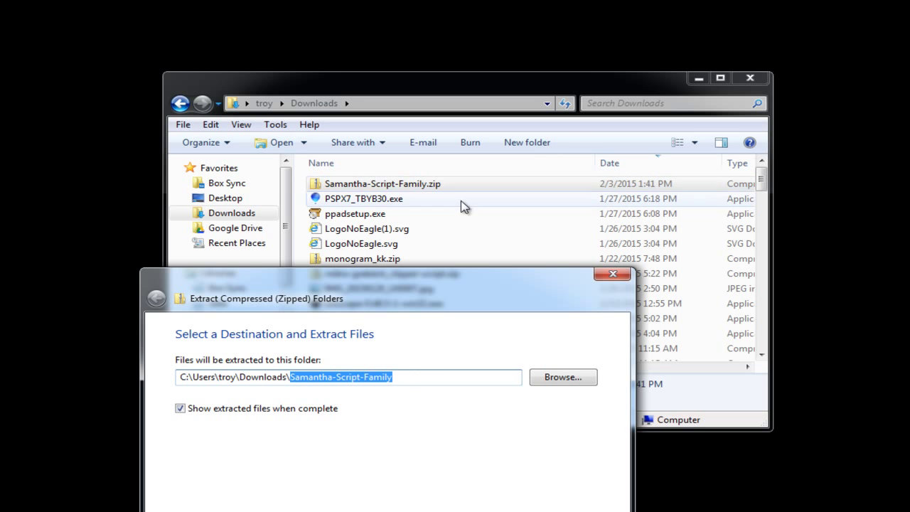
left_click(291, 377)
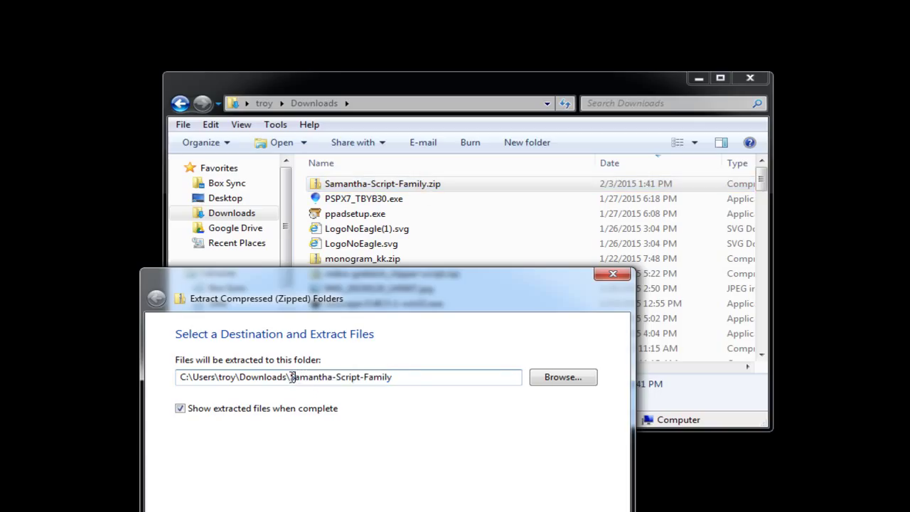
left_click_drag(292, 377, 413, 377)
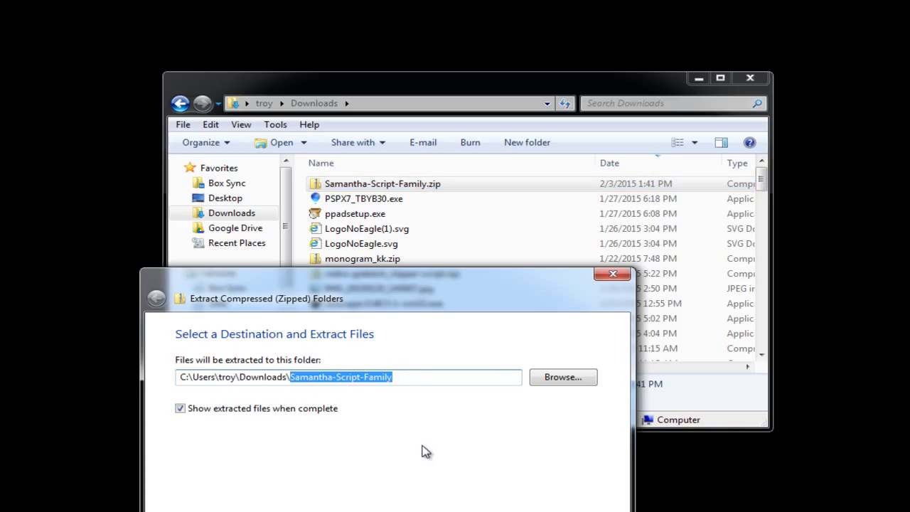
key("Return")
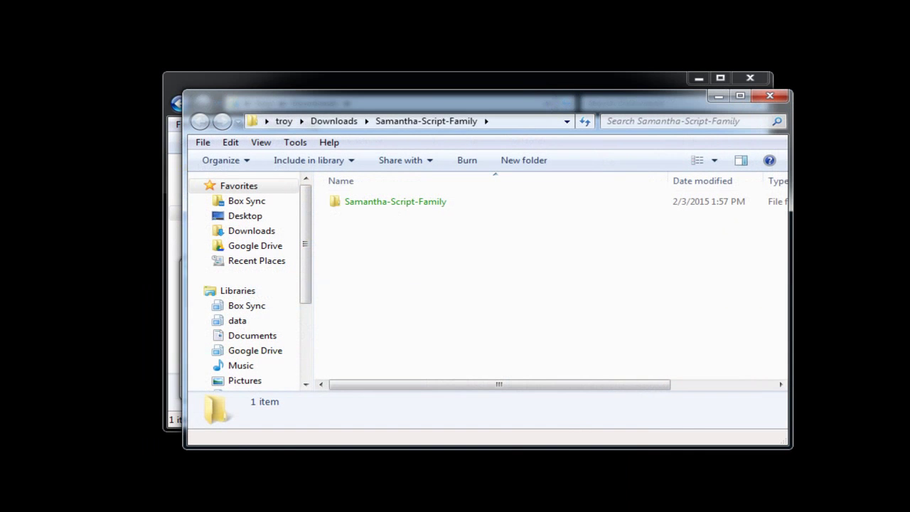
Step: Move the extracted folder's window apart from the original Downloads window and close the Downloads window
left_click_drag(488, 111, 259, 29)
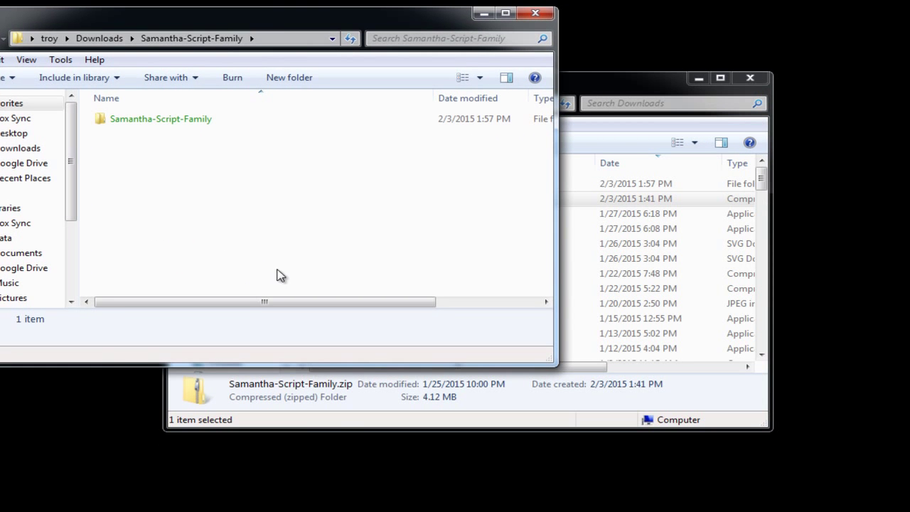
left_click_drag(592, 86, 719, 297)
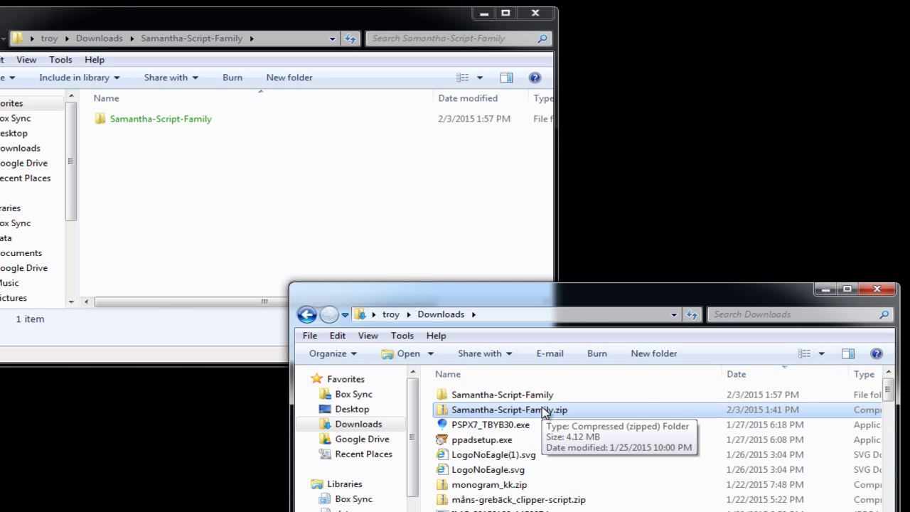
left_click(879, 289)
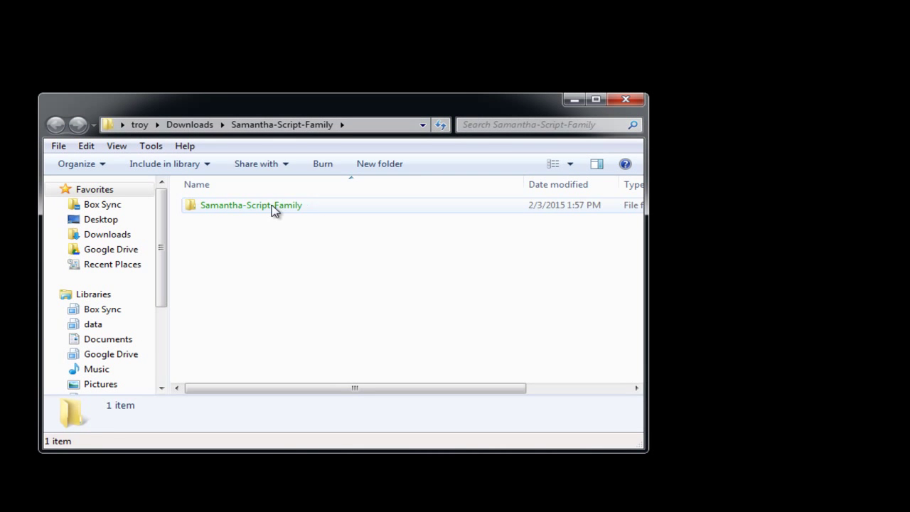
Step: Open the inner Samantha-Script-Family folder and enlarge its window to show the Type and Size columns
double_click(182, 119)
left_click(273, 206)
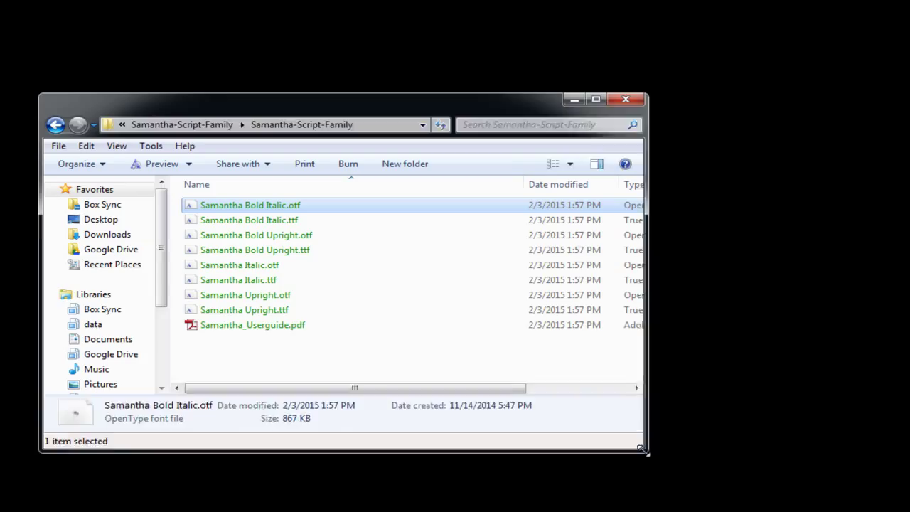
left_click_drag(640, 452, 869, 511)
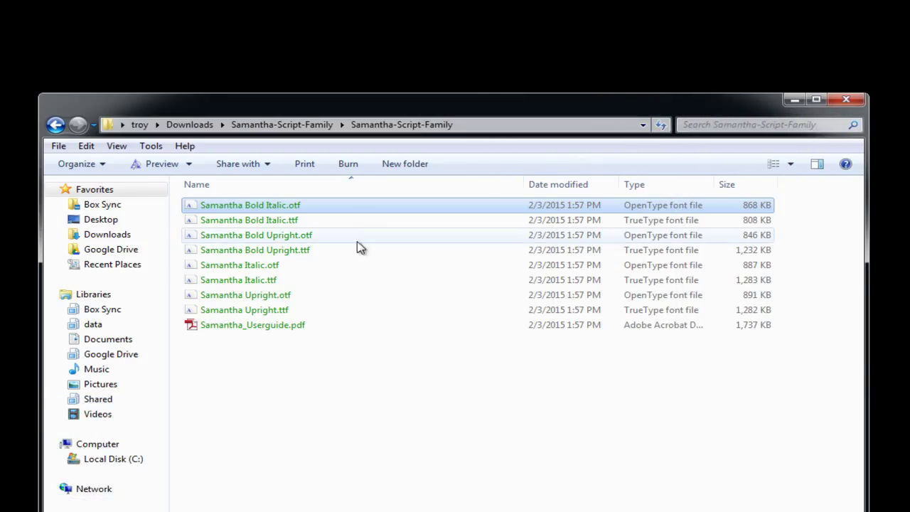
Step: Compare the OpenType and TrueType versions of the Samantha font files and check the actions available for Samantha Bold Italic.otf
left_click(329, 220)
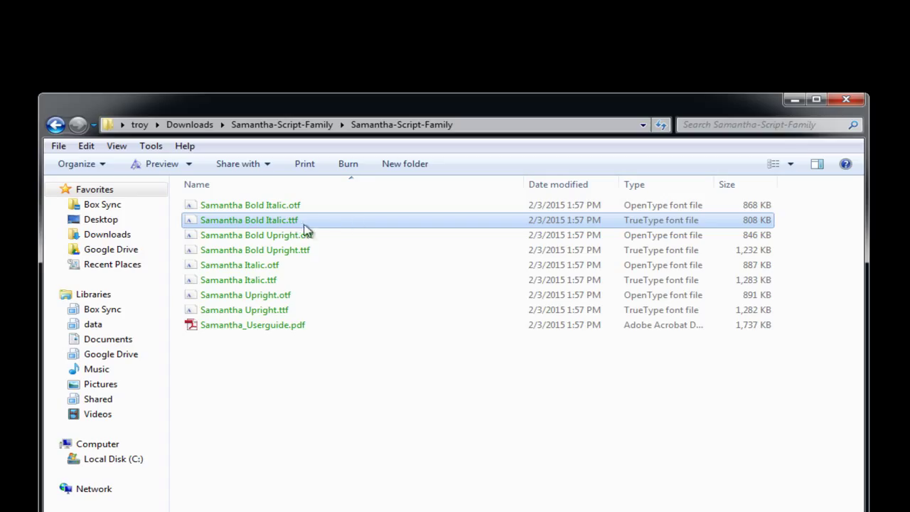
mouse_move(299, 223)
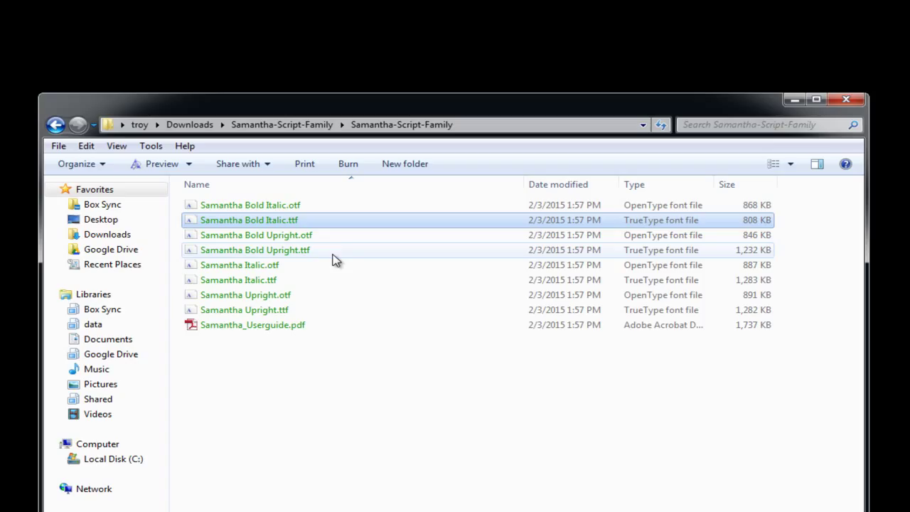
mouse_move(313, 256)
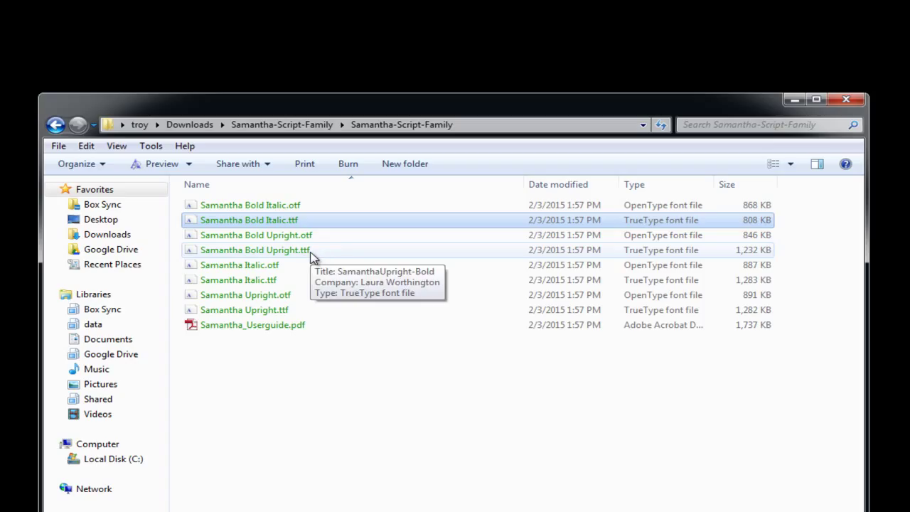
left_click(292, 206)
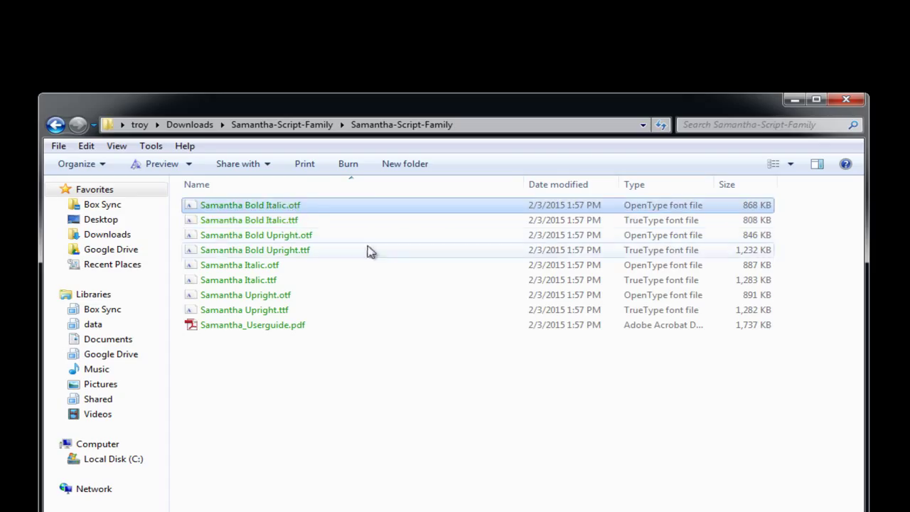
left_click(301, 224)
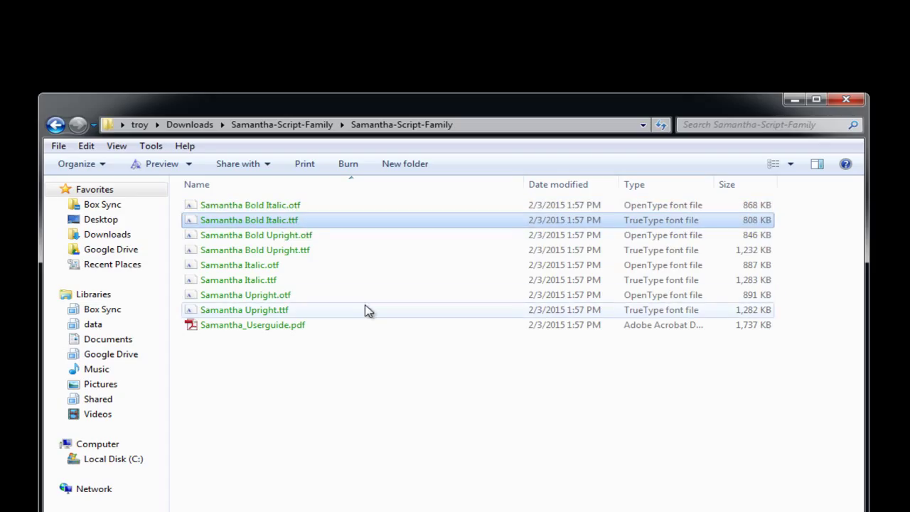
left_click(299, 206)
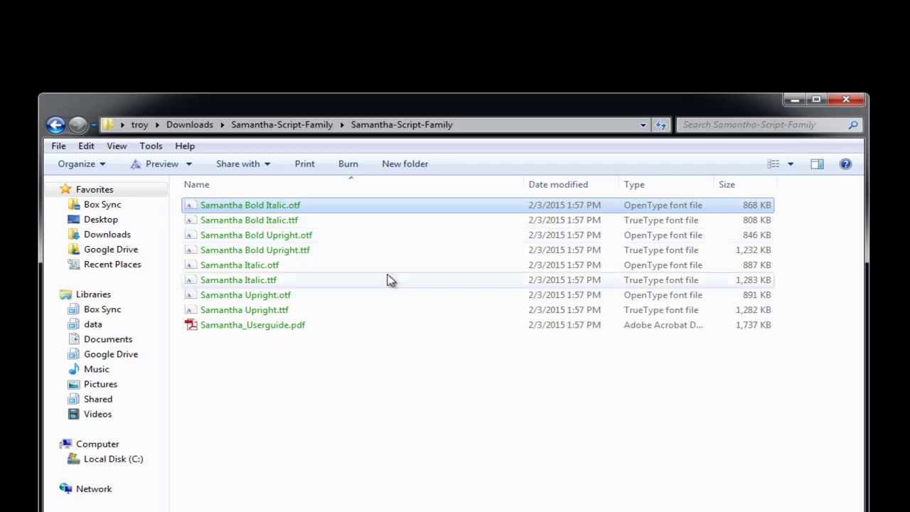
left_click(305, 220)
key("Up")
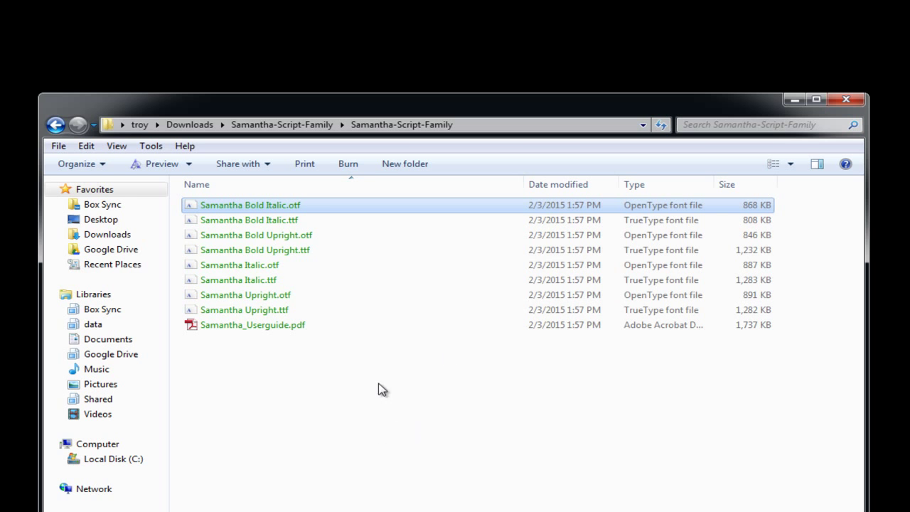
right_click(322, 206)
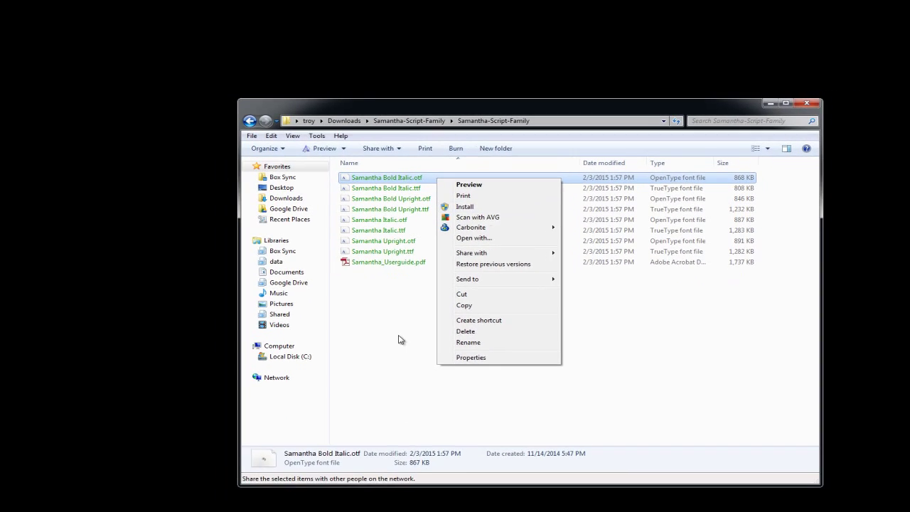
key("Escape")
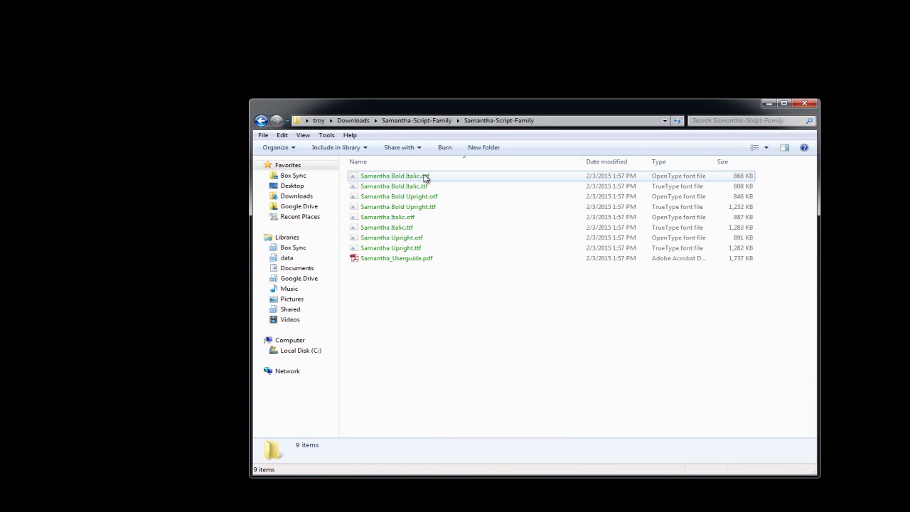
Step: Preview Samantha Bold Italic.otf, install the font over the already installed copy, and close the preview
double_click(425, 178)
left_click_drag(390, 35, 481, 38)
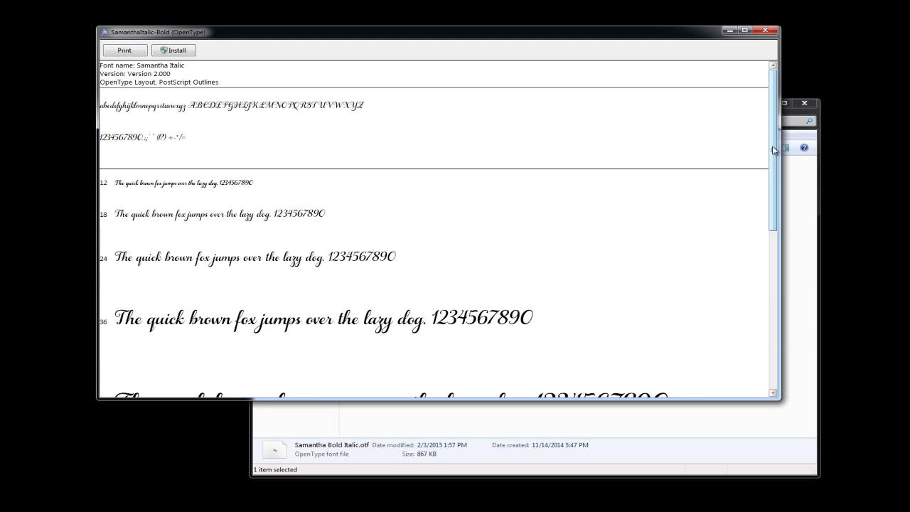
left_click_drag(773, 161, 773, 131)
mouse_move(776, 178)
left_mouse_down()
mouse_move(772, 326)
mouse_move(775, 167)
left_mouse_up()
left_click(178, 51)
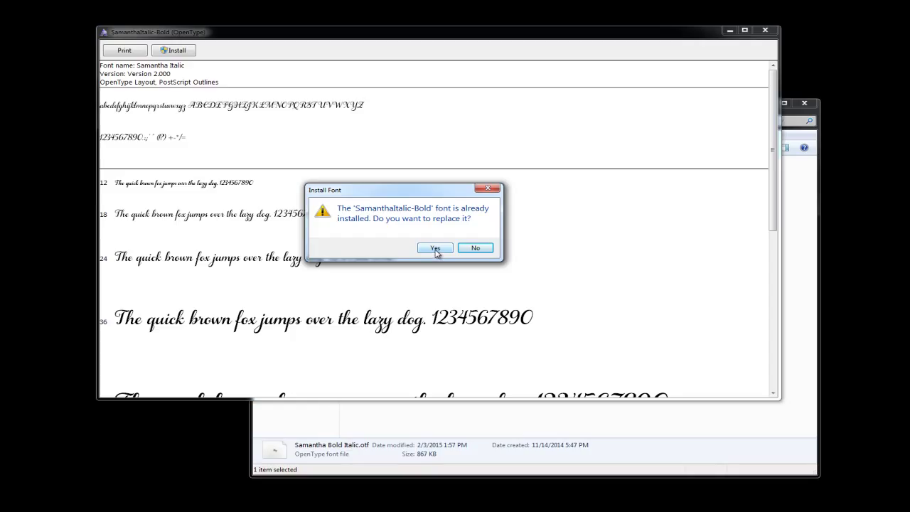
left_click(436, 249)
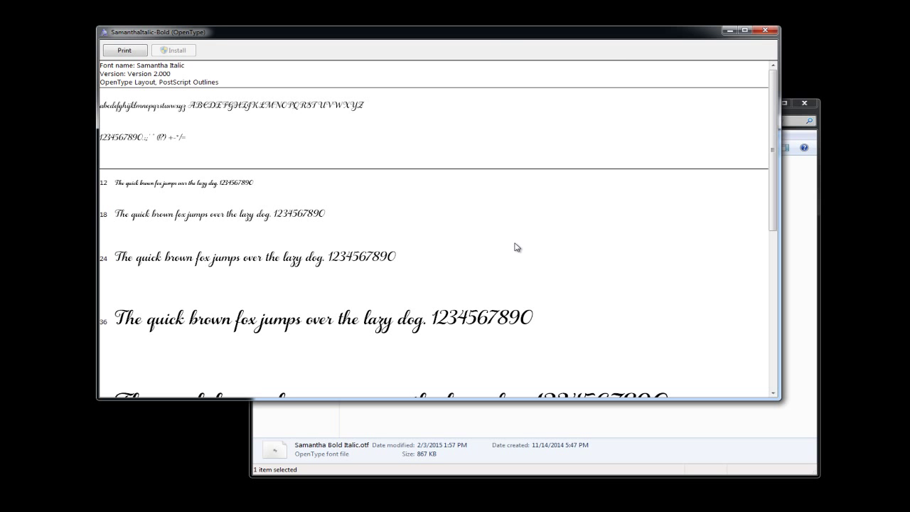
left_click(768, 31)
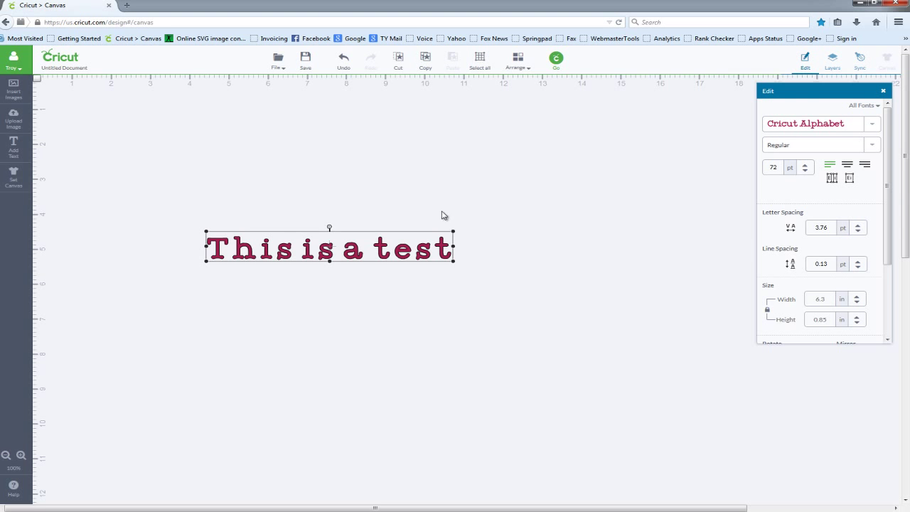
Step: On the Cricut canvas, move the "This is a test" text up to about 3 in from the left edge and search its fonts for "sam"
left_click_drag(348, 257, 294, 188)
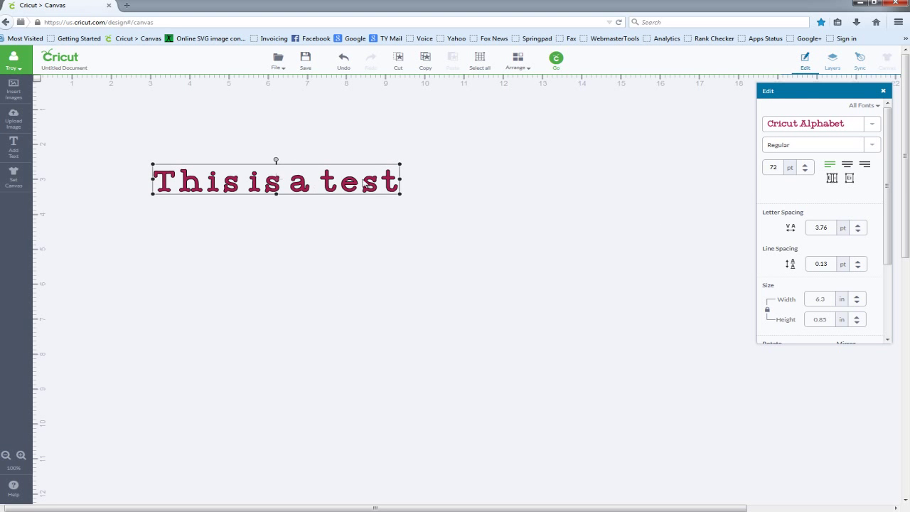
left_click(872, 125)
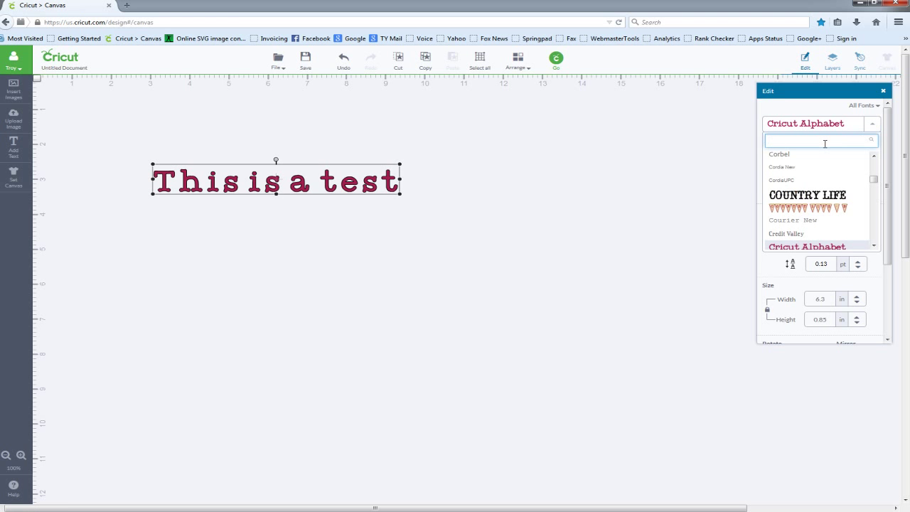
type("sam")
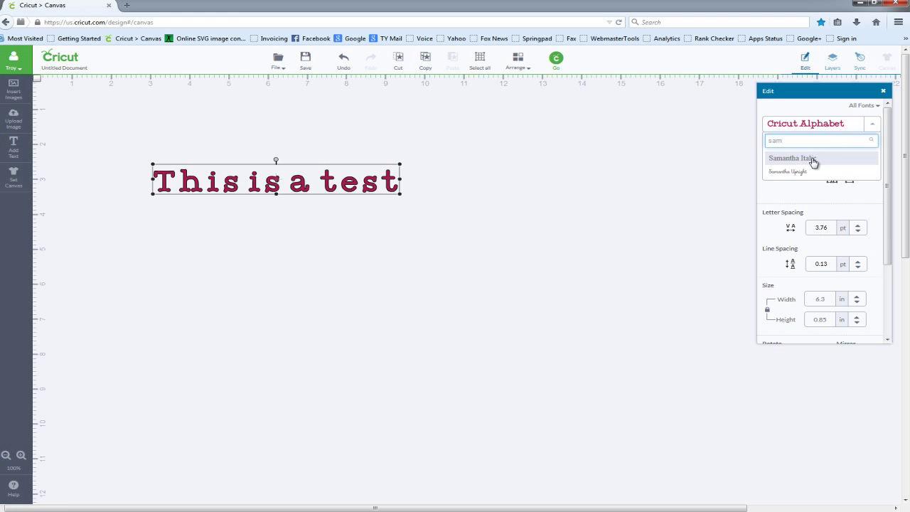
left_click(650, 182)
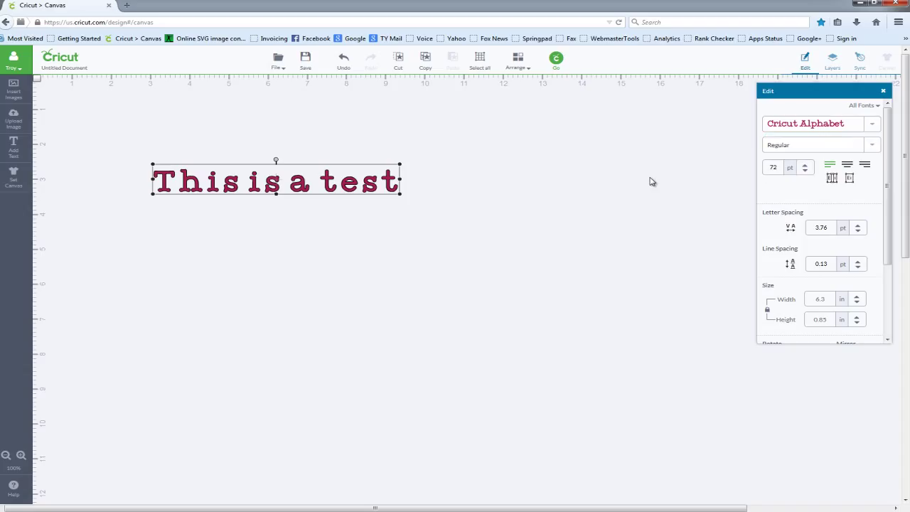